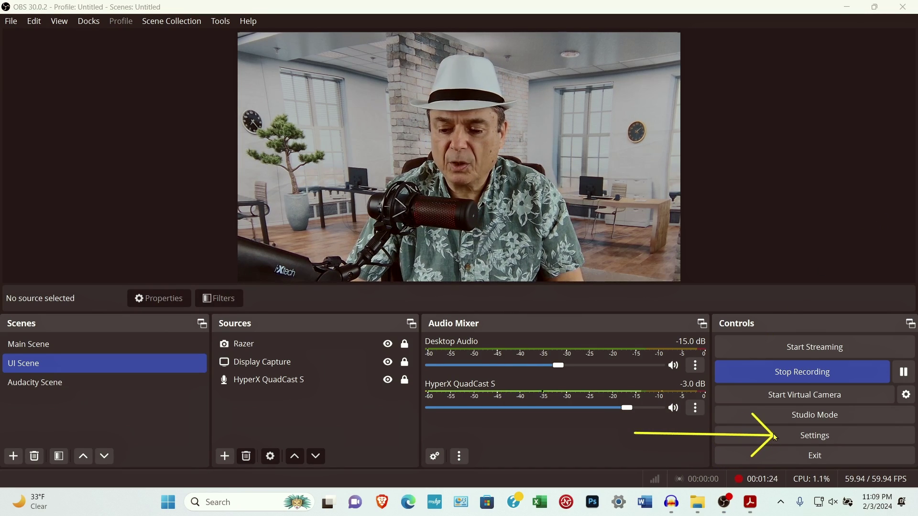
# - Open Settings to the Advanced Output page, showing x264 streaming at 2500 Kbps CBR
pyautogui.click(878, 442)
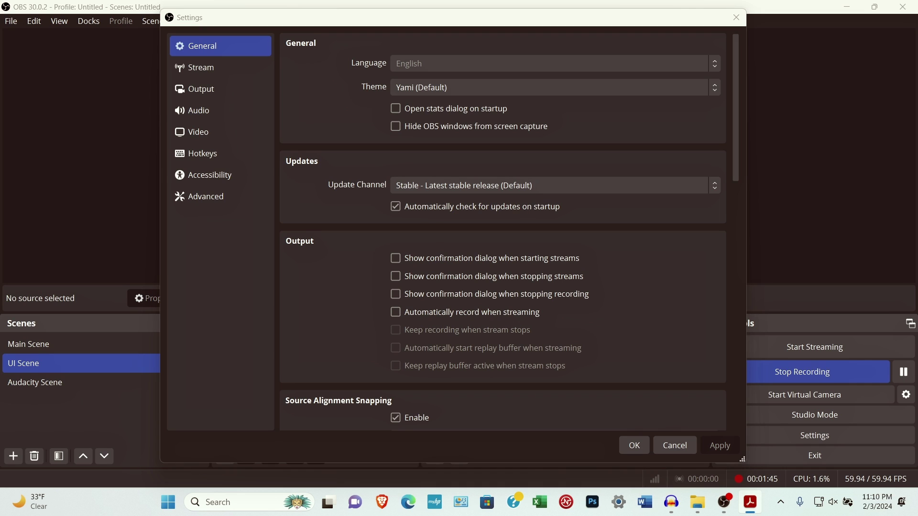
pyautogui.click(212, 91)
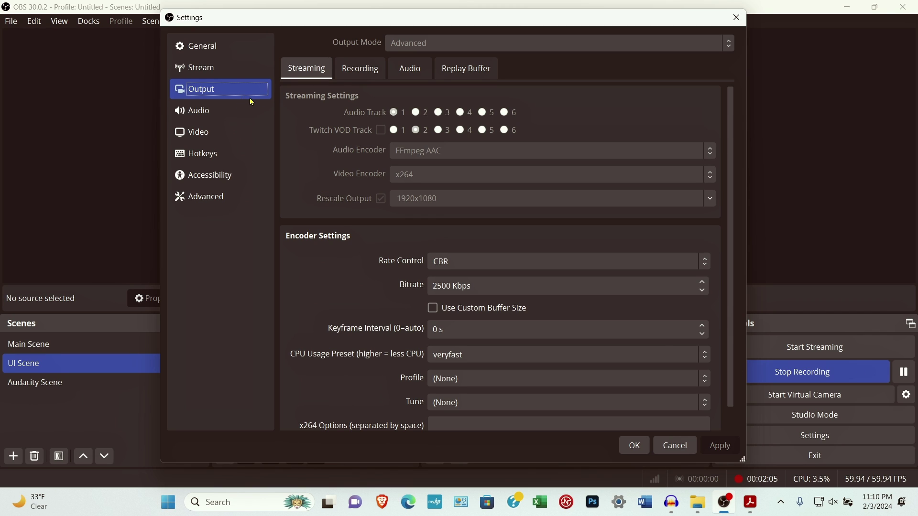
pyautogui.moveTo(311, 155)
pyautogui.mouseDown()
pyautogui.moveTo(331, 130)
pyautogui.moveTo(362, 69)
pyautogui.mouseUp()
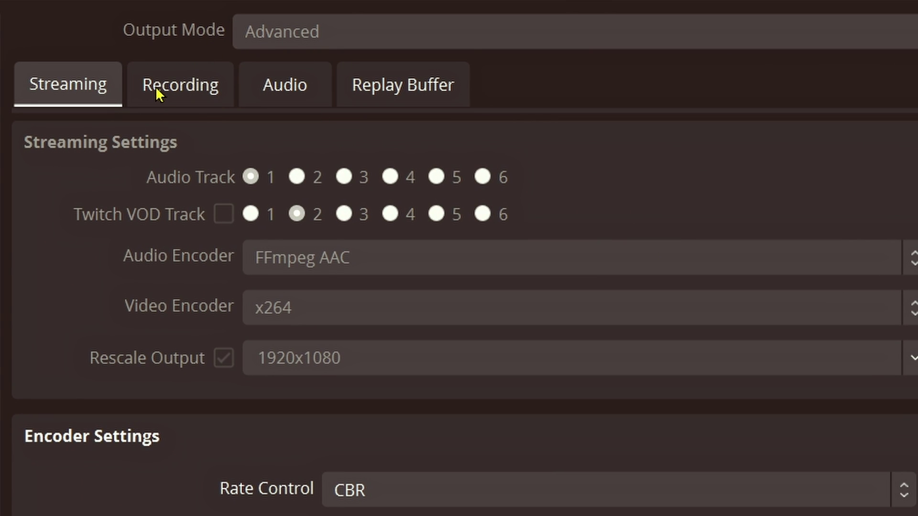
# - Show the Recording output settings to review the audio tracks 1 and 2 used for recording
pyautogui.click(194, 92)
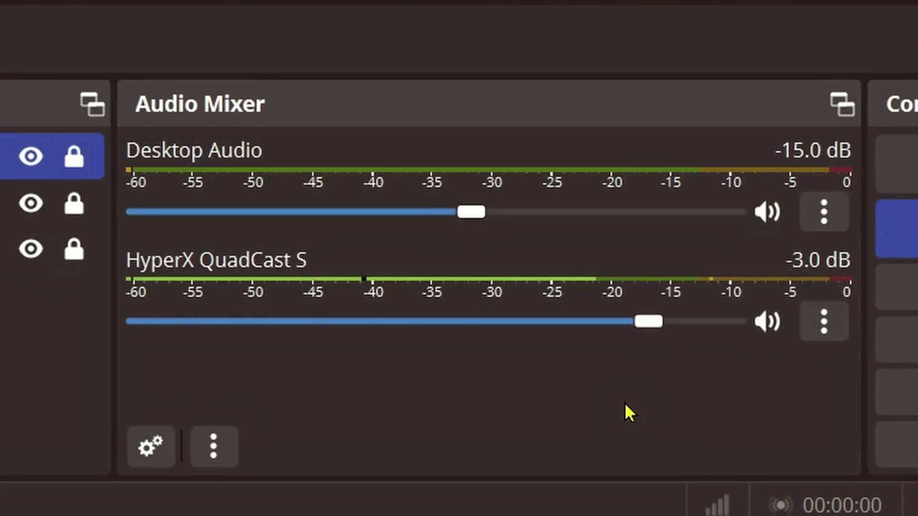
# - Open Advanced Audio Properties from the HyperX QuadCast S microphone's menu in the Audio Mixer
pyautogui.moveTo(627, 400); pyautogui.dragTo(796, 337)
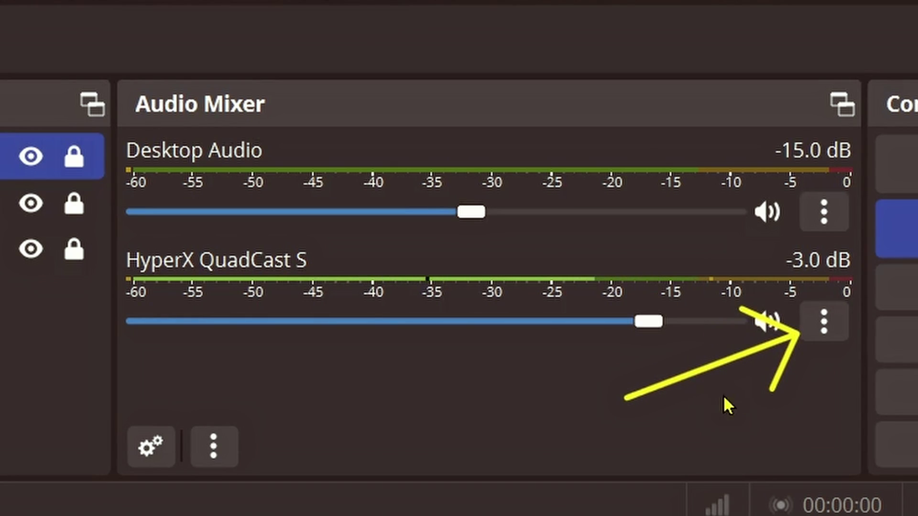
pyautogui.moveTo(623, 397); pyautogui.dragTo(789, 240)
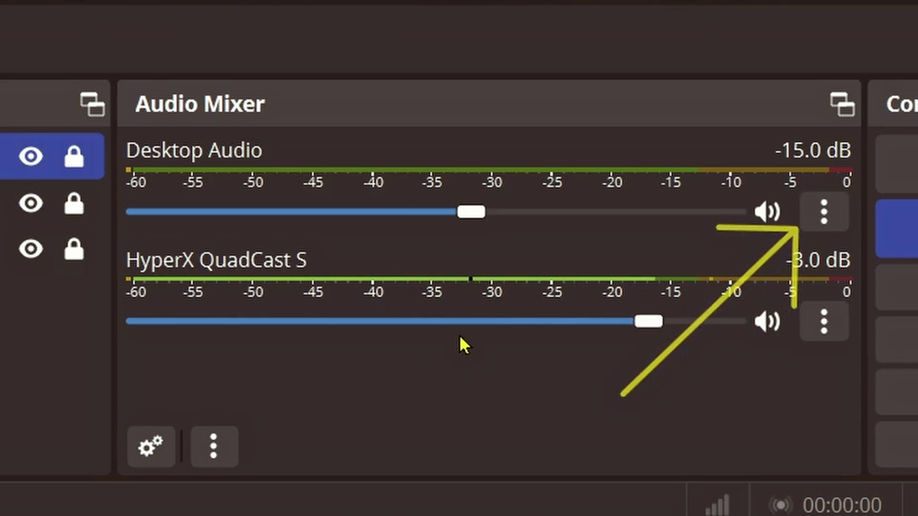
pyautogui.moveTo(299, 317)
pyautogui.mouseDown()
pyautogui.moveTo(238, 357)
pyautogui.moveTo(183, 413)
pyautogui.mouseUp()
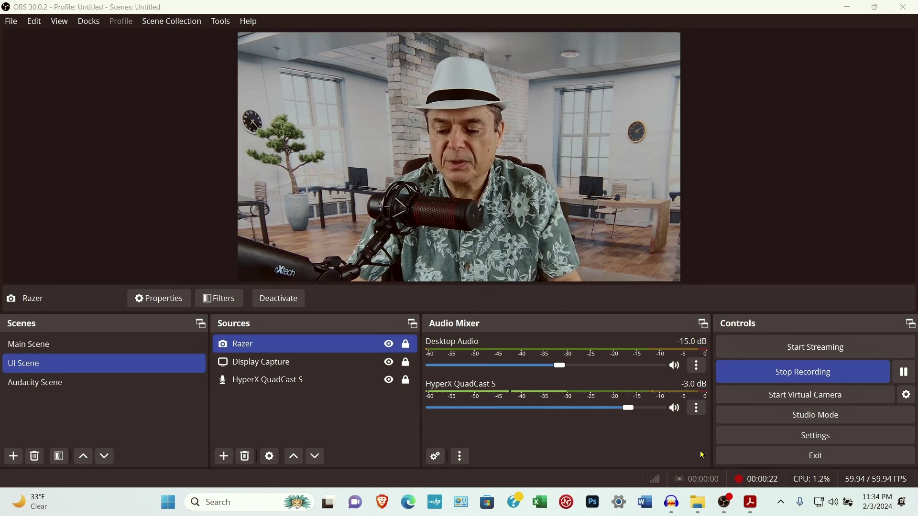
pyautogui.click(696, 409)
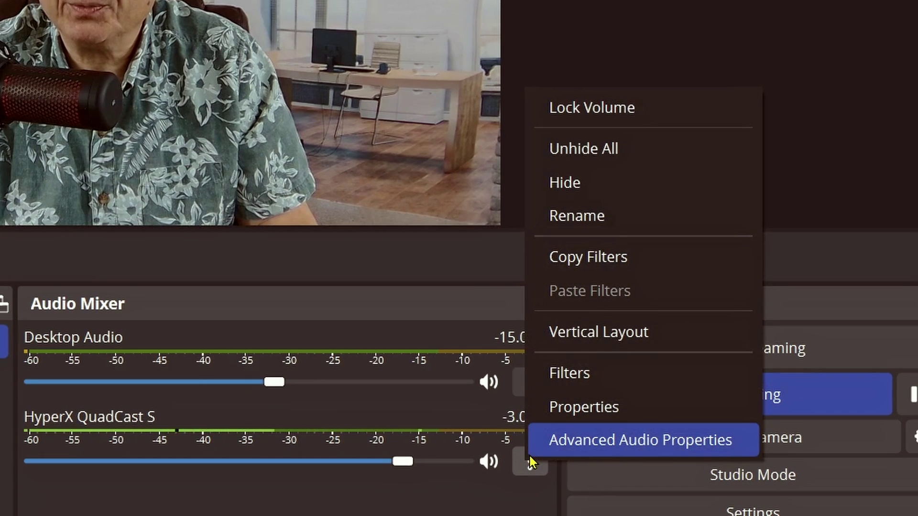
pyautogui.click(741, 439)
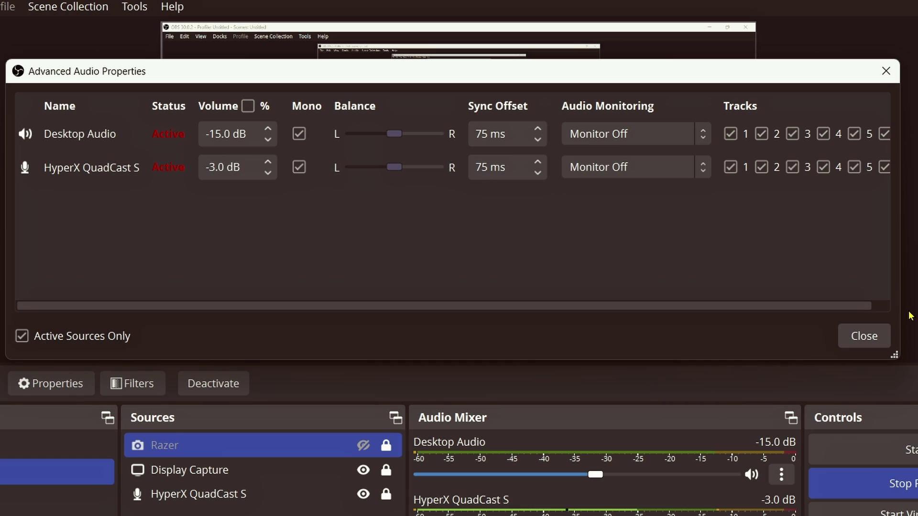
# - Widen the Advanced Audio Properties view to show Tracks 1–6 for both sources
pyautogui.moveTo(852, 306); pyautogui.dragTo(888, 310)
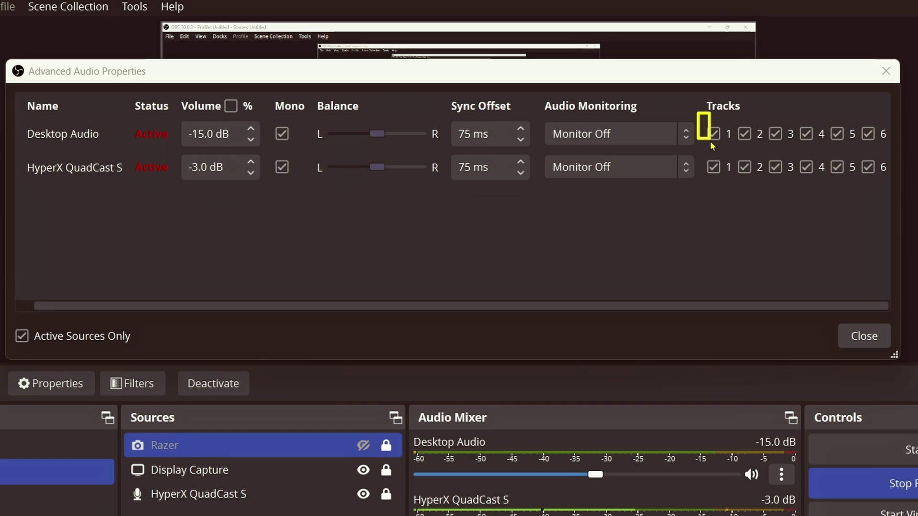
pyautogui.moveTo(712, 146); pyautogui.dragTo(768, 190)
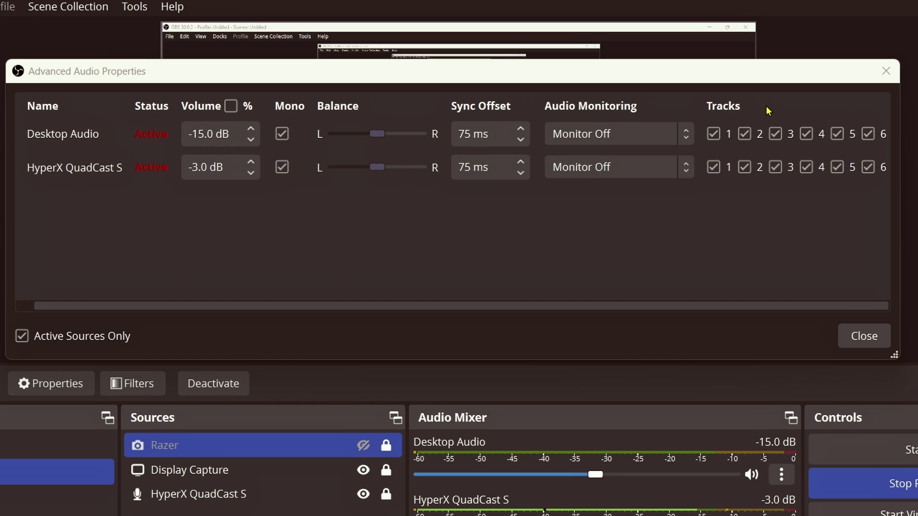
# - Close Advanced Audio Properties and bring up the empty Audacity project Sample Video 1
pyautogui.moveTo(765, 110); pyautogui.dragTo(891, 193)
pyautogui.moveTo(708, 147); pyautogui.dragTo(740, 191)
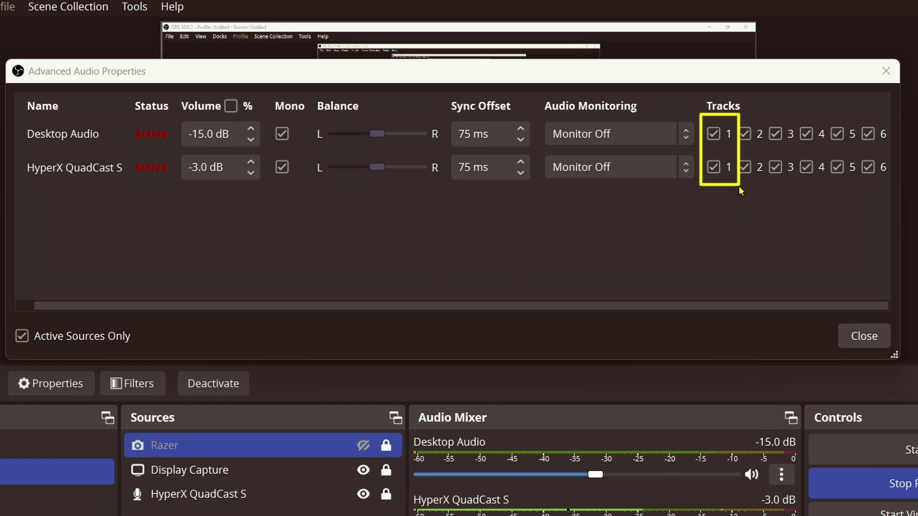
pyautogui.moveTo(731, 103)
pyautogui.mouseDown()
pyautogui.moveTo(738, 138)
pyautogui.moveTo(772, 190)
pyautogui.mouseUp()
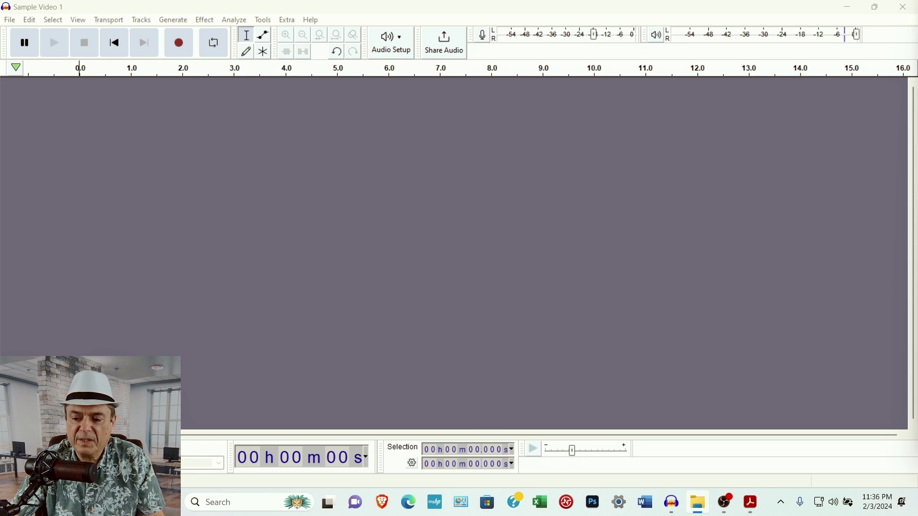
# - Drop the recording into Audacity and import both audio streams, including Index[02], as tracks
pyautogui.moveTo(908, 287); pyautogui.dragTo(334, 287)
pyautogui.moveTo(197, 63); pyautogui.dragTo(600, 170)
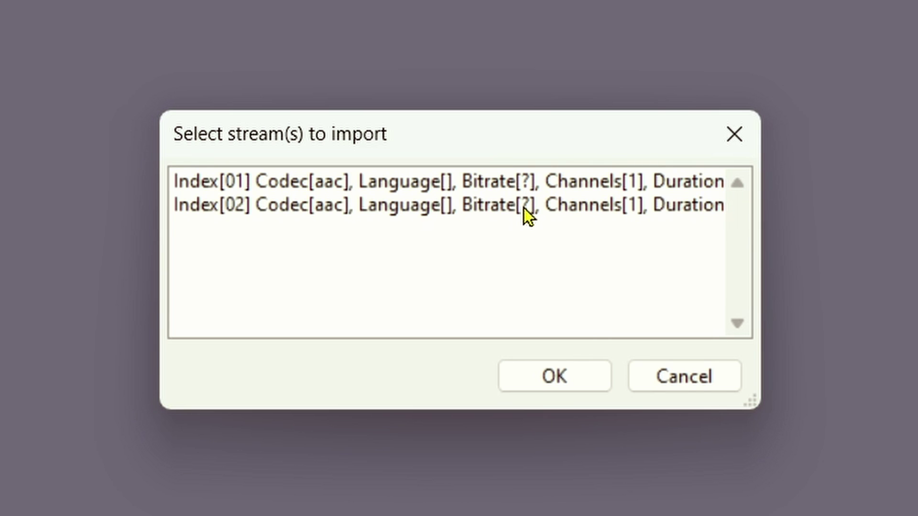
pyautogui.click(548, 178)
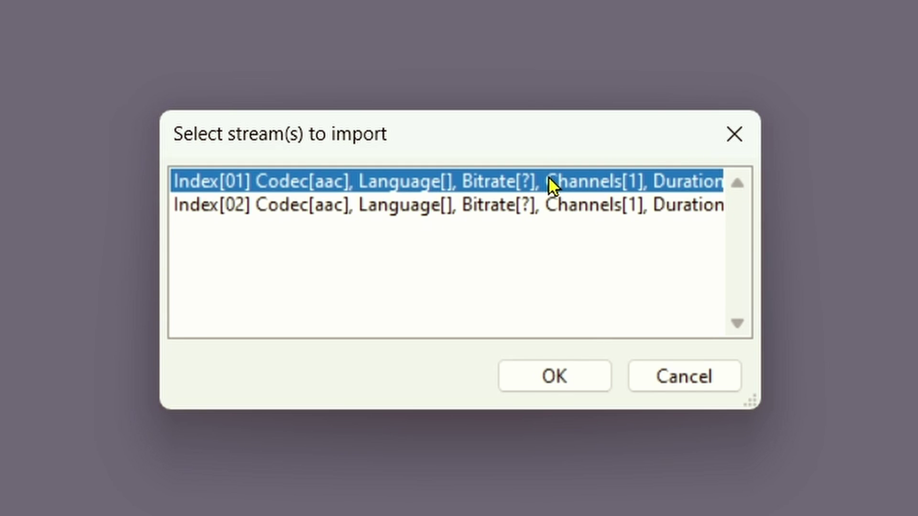
pyautogui.moveTo(549, 178); pyautogui.dragTo(563, 234)
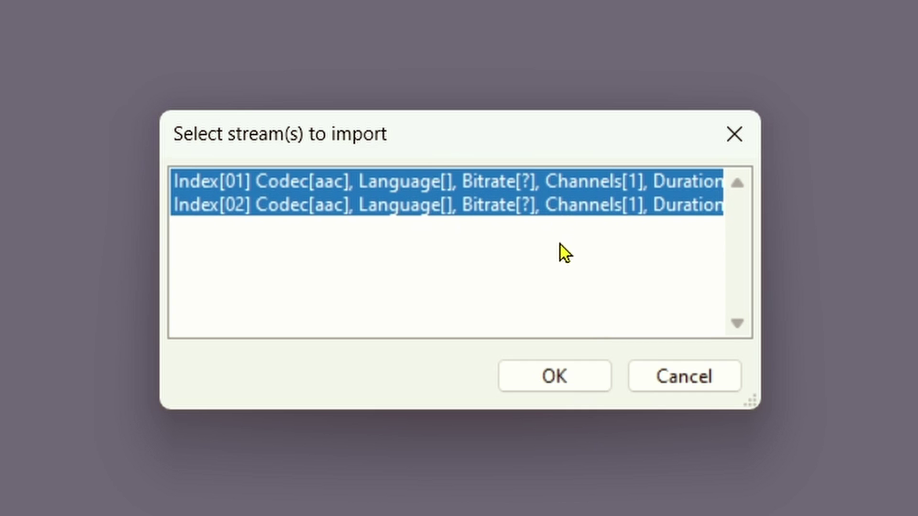
pyautogui.click(568, 175)
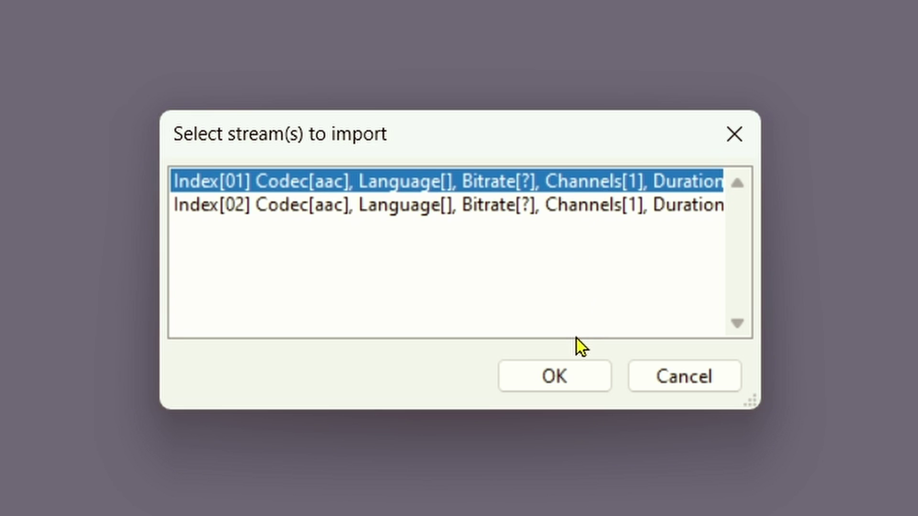
pyautogui.keyDown('ctrl'); pyautogui.click(607, 205); pyautogui.keyUp('ctrl')
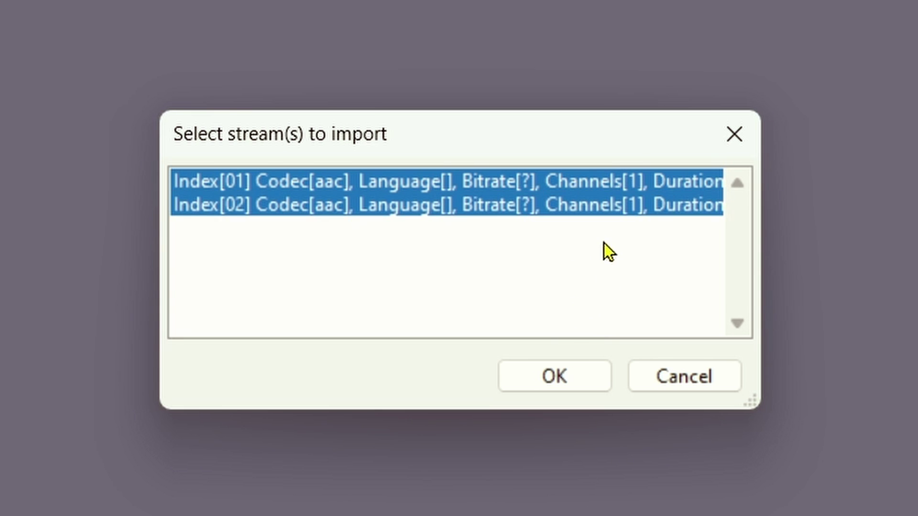
pyautogui.click(546, 368)
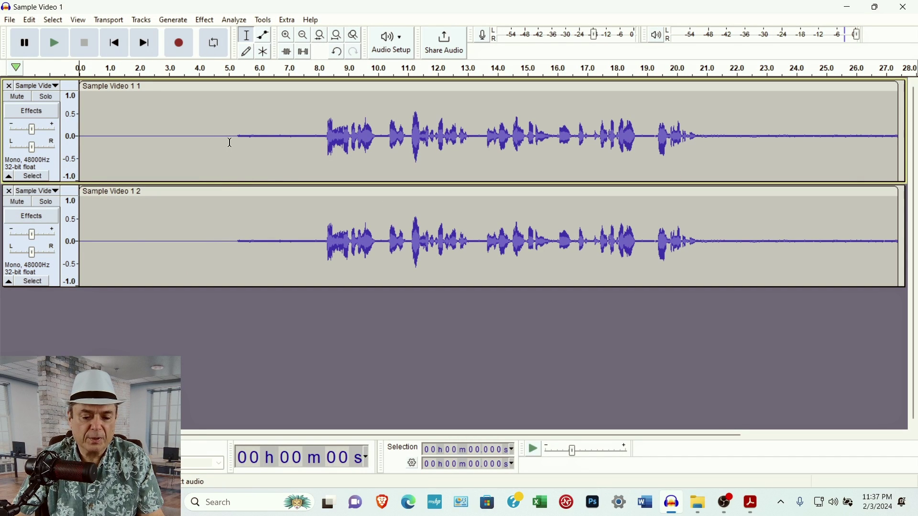
# - Mute the second track and play the first track alone from about 7.5 s
pyautogui.moveTo(232, 136); pyautogui.dragTo(316, 135)
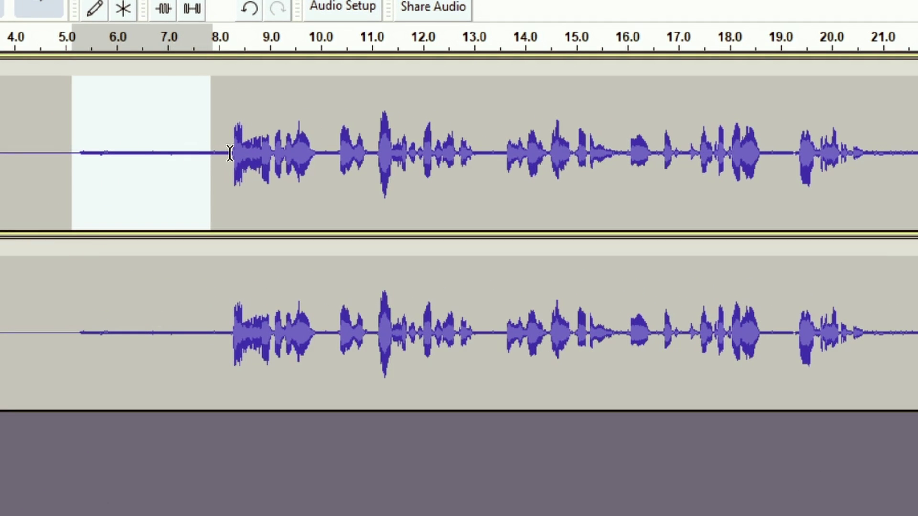
pyautogui.moveTo(234, 153); pyautogui.dragTo(318, 152)
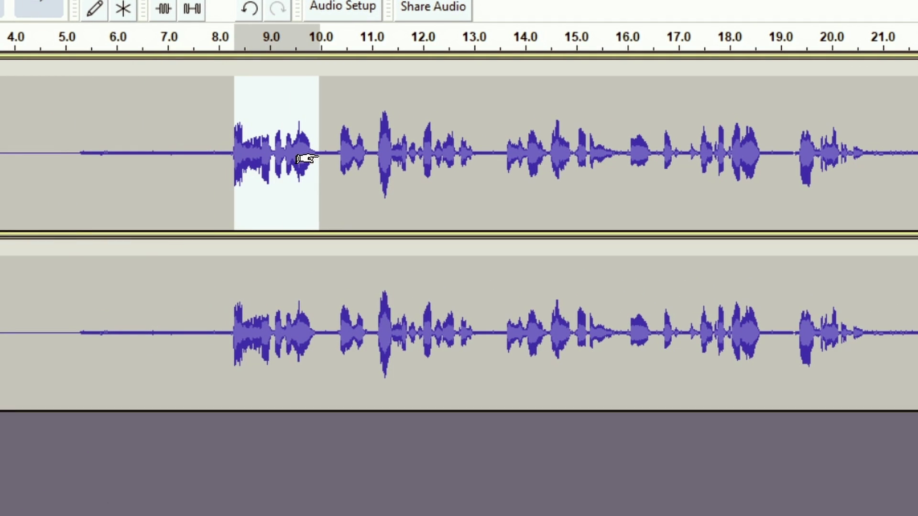
pyautogui.moveTo(77, 158); pyautogui.dragTo(887, 192)
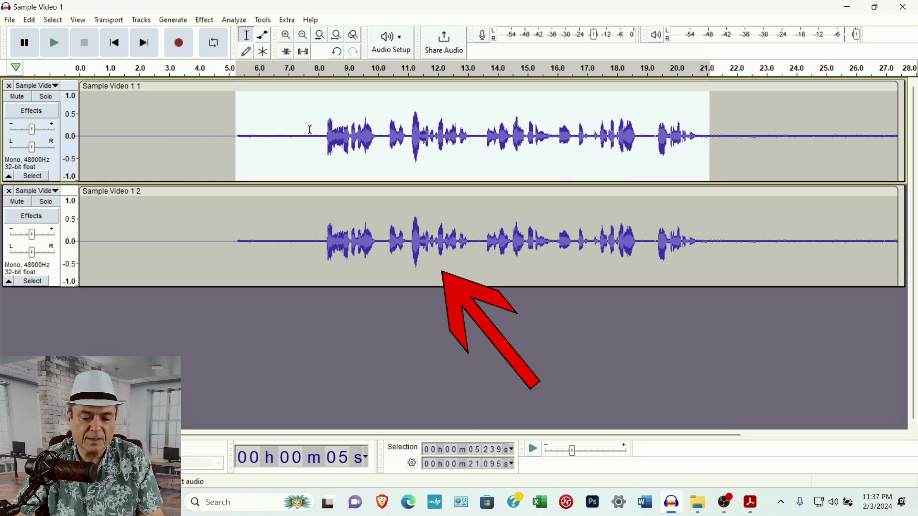
pyautogui.click(17, 202)
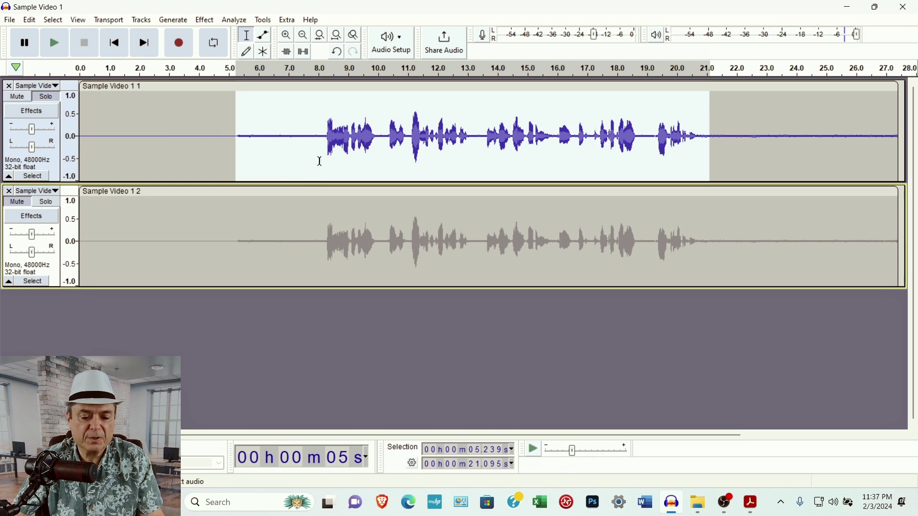
pyautogui.click(314, 137)
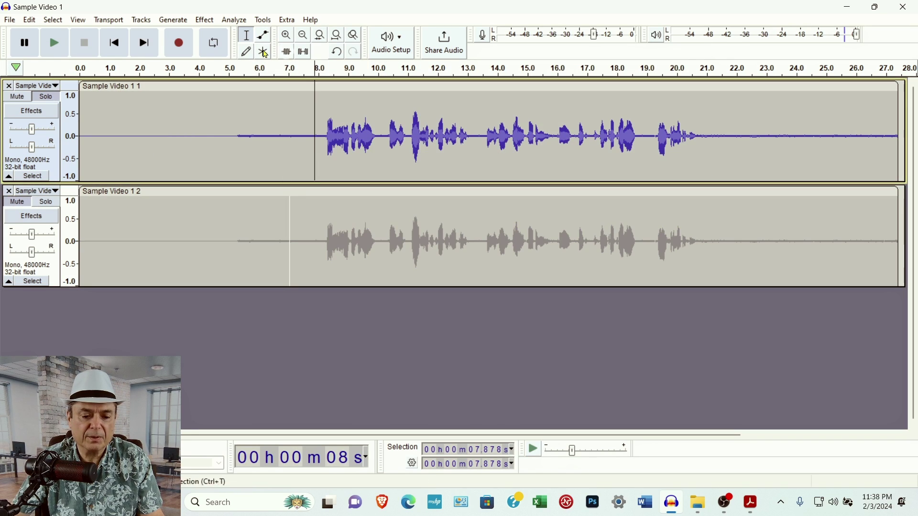
pyautogui.click(303, 134)
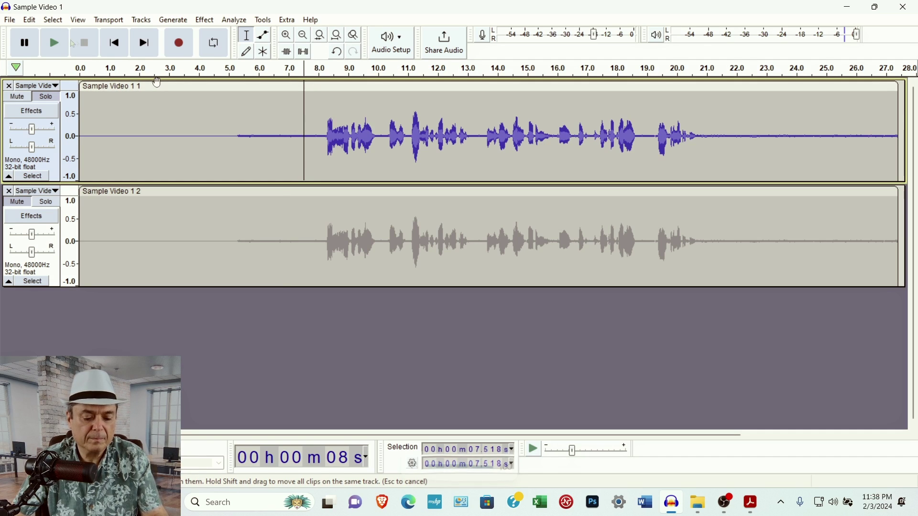
pyautogui.press('XF86AudioMute')
pyautogui.click(62, 44)
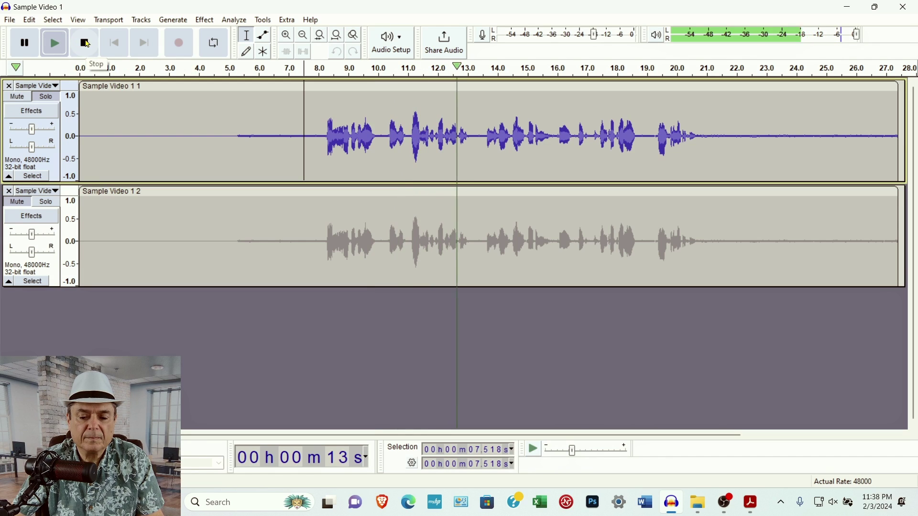
pyautogui.click(87, 44)
# - Mute the first track, unmute the second, and play it alone from about 7.6 s
pyautogui.click(279, 219)
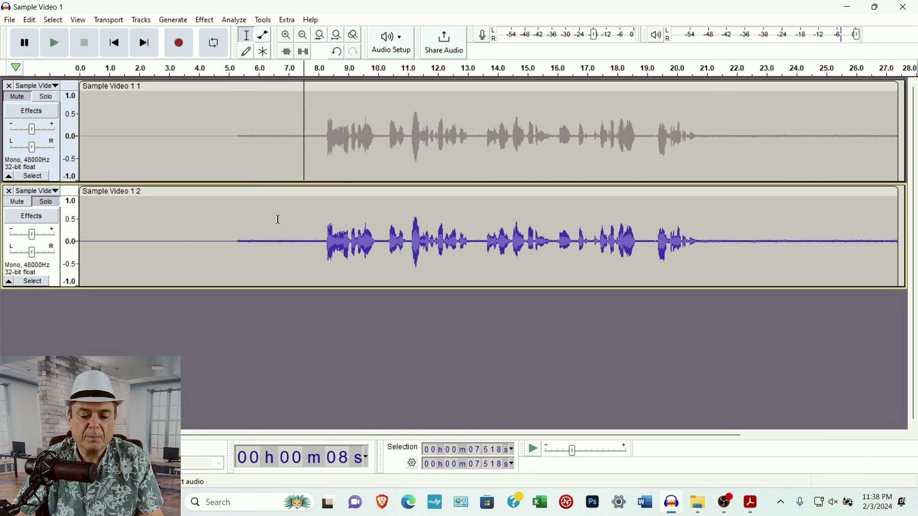
pyautogui.click(307, 239)
pyautogui.click(55, 44)
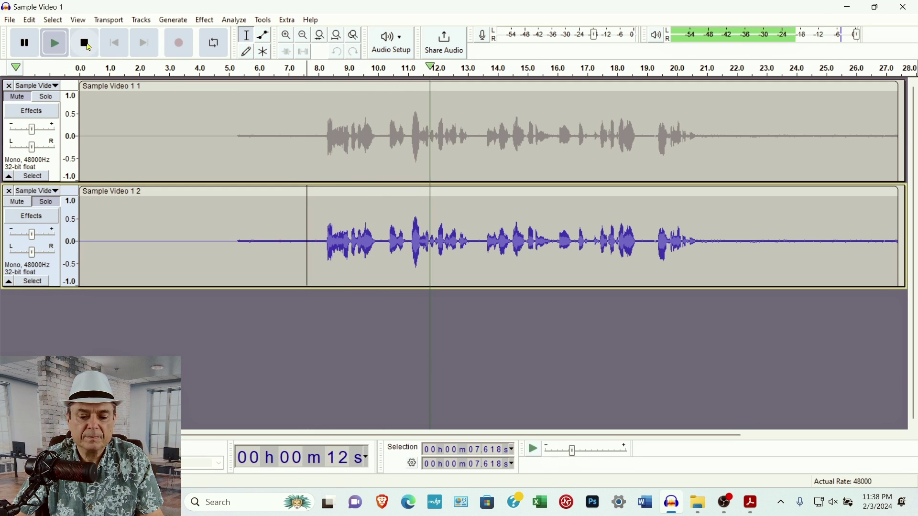
pyautogui.click(86, 44)
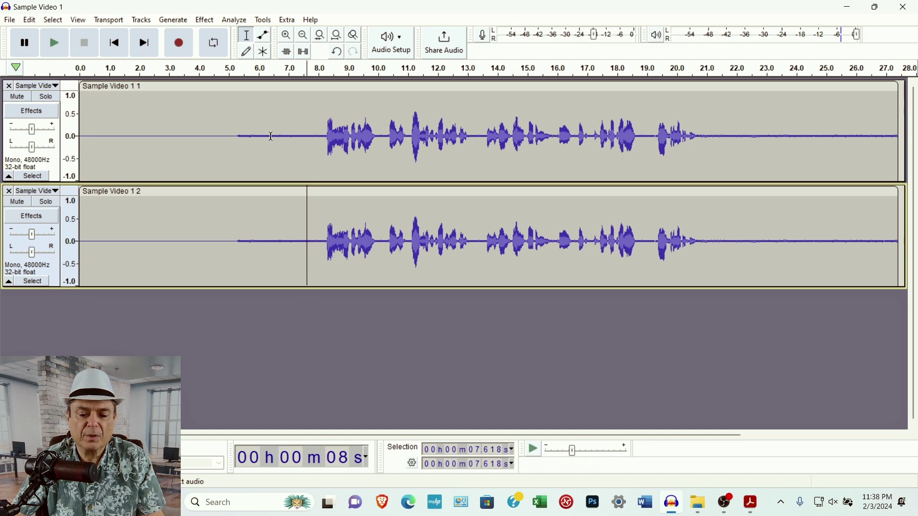
# - Select the entire first track clip and open the Effect menu
pyautogui.moveTo(236, 136); pyautogui.dragTo(731, 160)
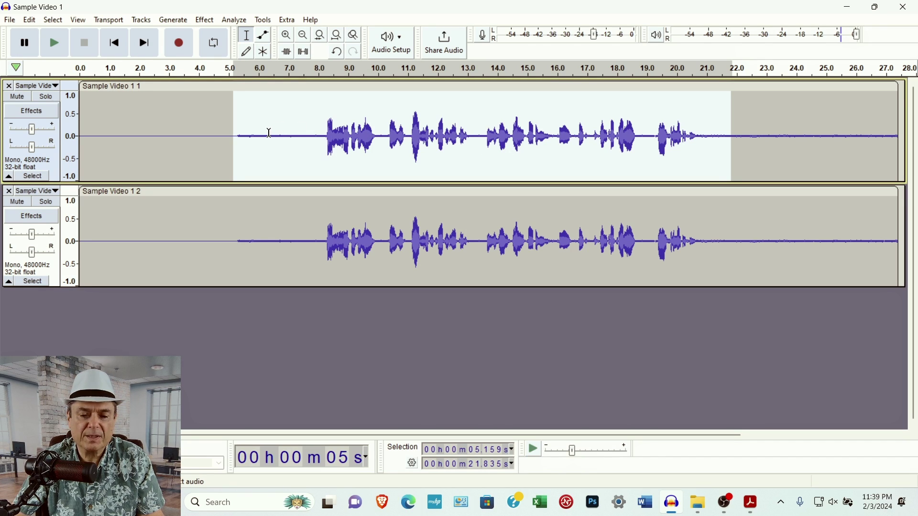
pyautogui.click(92, 86)
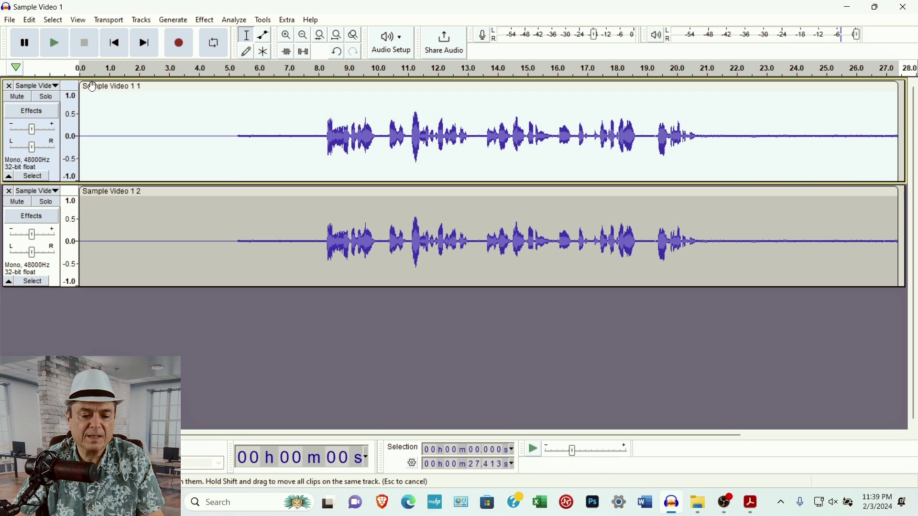
pyautogui.click(205, 20)
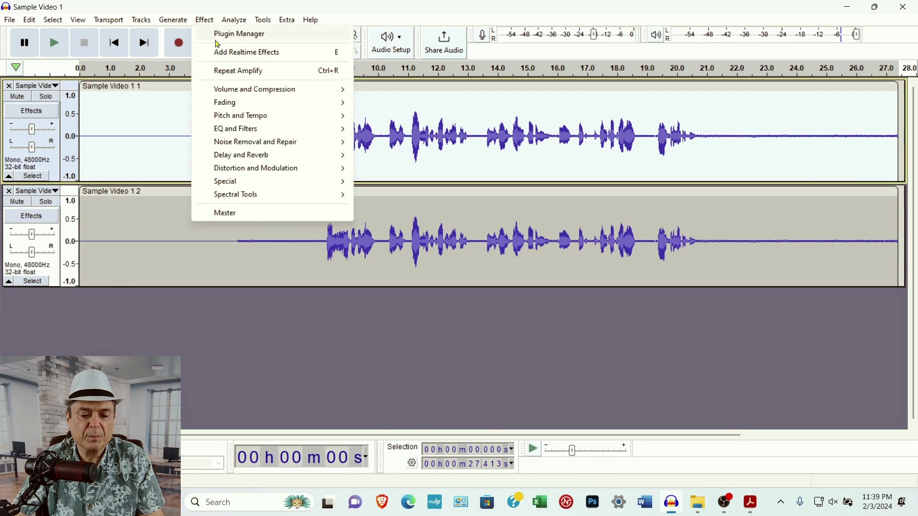
pyautogui.moveTo(236, 91)
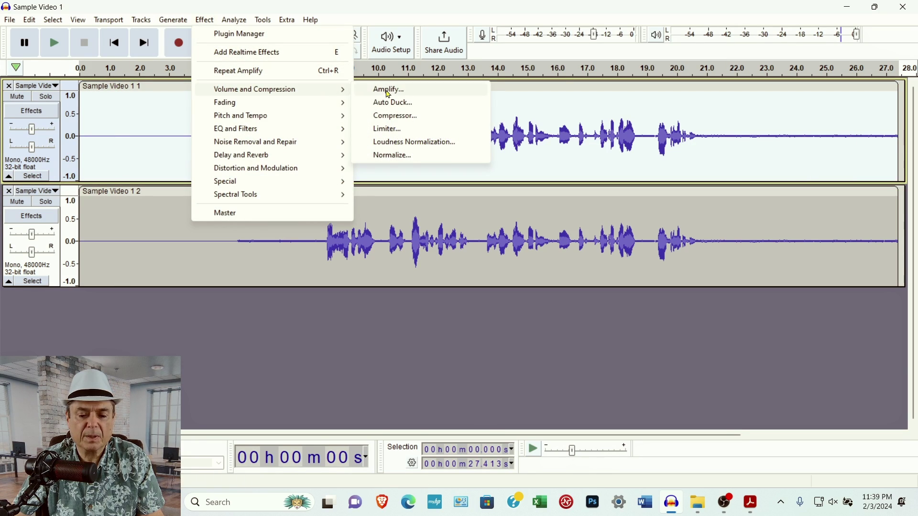
pyautogui.click(422, 91)
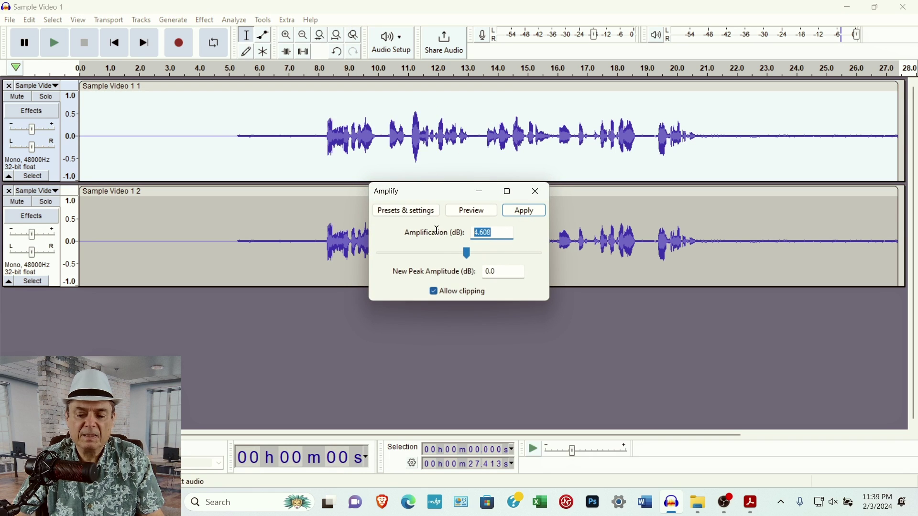
pyautogui.write('12')
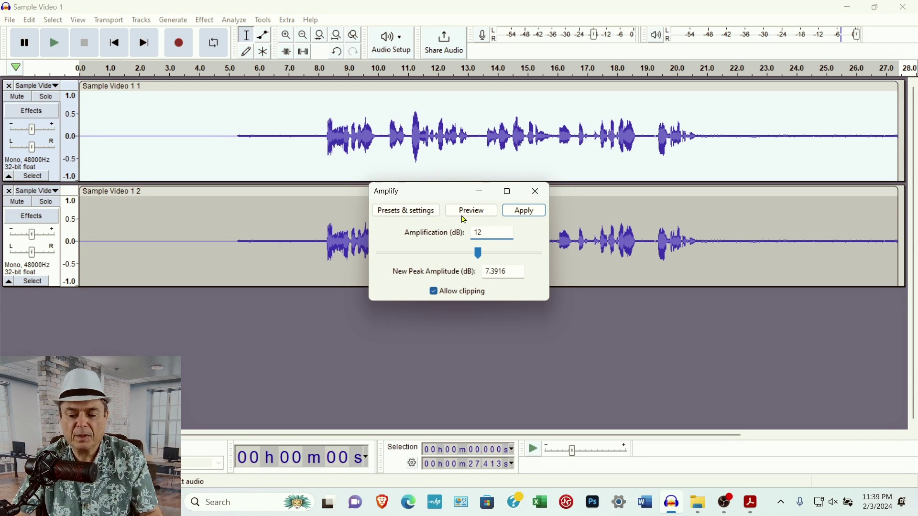
pyautogui.moveTo(447, 194); pyautogui.dragTo(449, 220)
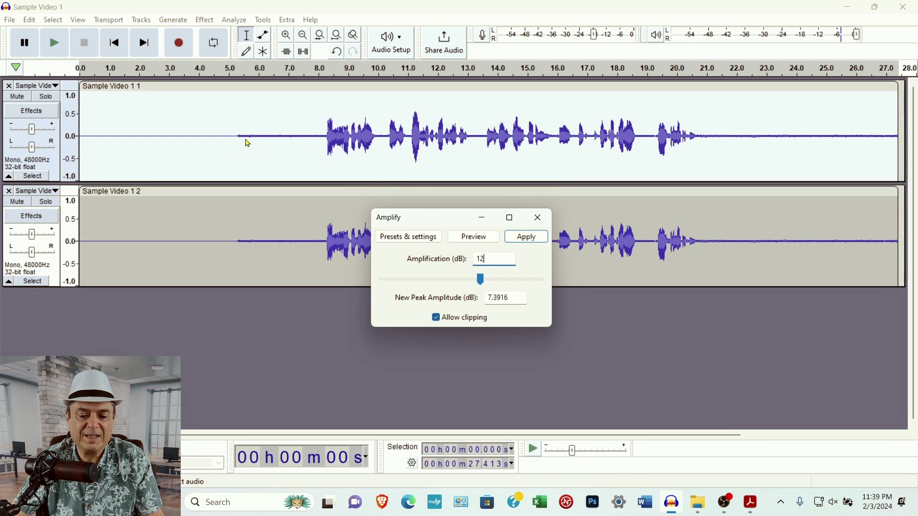
pyautogui.click(532, 236)
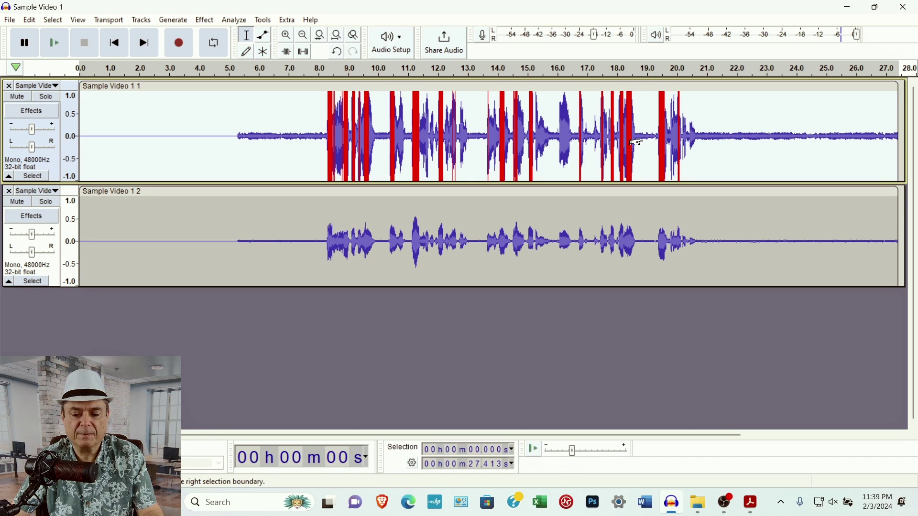
pyautogui.hotkey('ctrl', 'z')
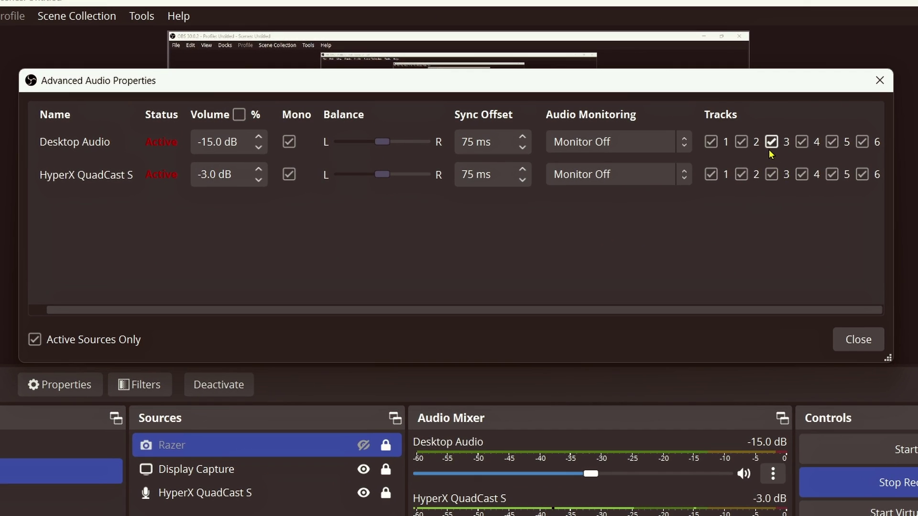
# - Uncheck tracks 3–6 for Desktop Audio and tracks 5–6 for the HyperX QuadCast S microphone
pyautogui.click(770, 142)
pyautogui.click(802, 142)
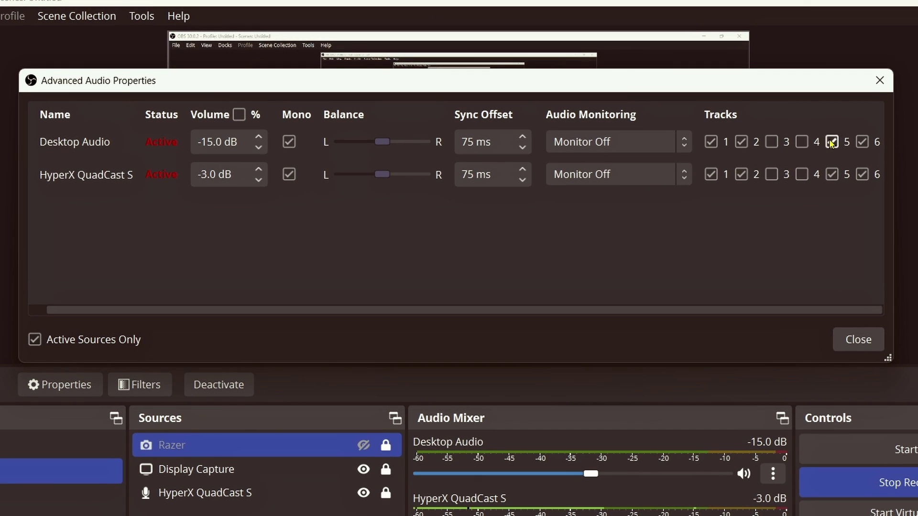
pyautogui.click(831, 142)
pyautogui.click(831, 175)
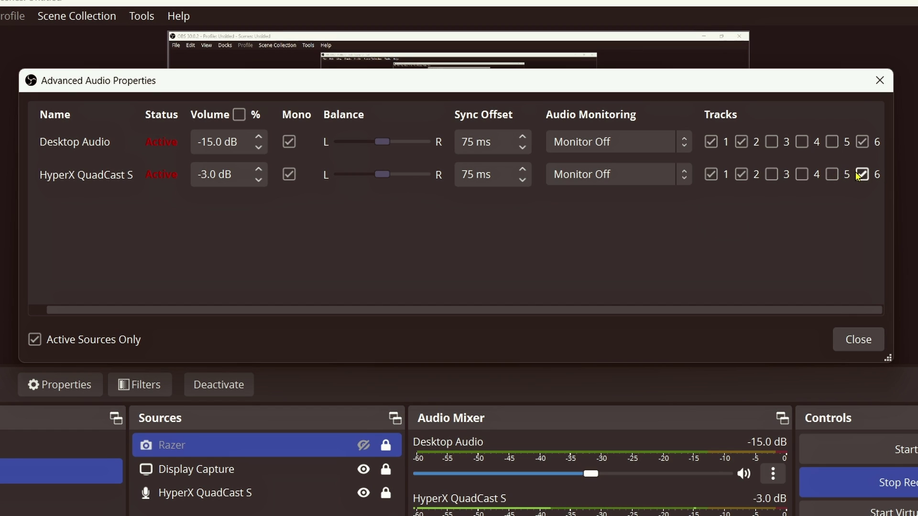
pyautogui.click(861, 174)
pyautogui.click(861, 142)
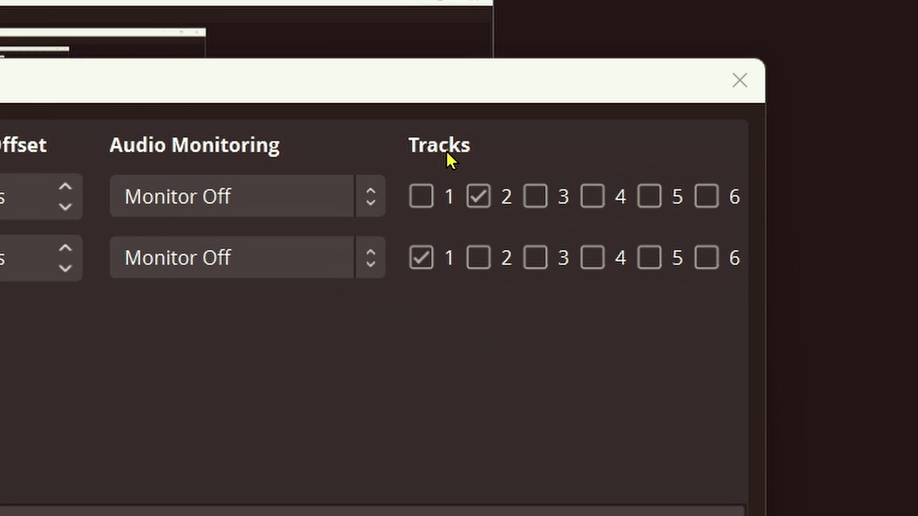
pyautogui.moveTo(446, 151)
pyautogui.mouseDown()
pyautogui.moveTo(525, 316)
pyautogui.moveTo(510, 308)
pyautogui.moveTo(523, 308)
pyautogui.mouseUp()
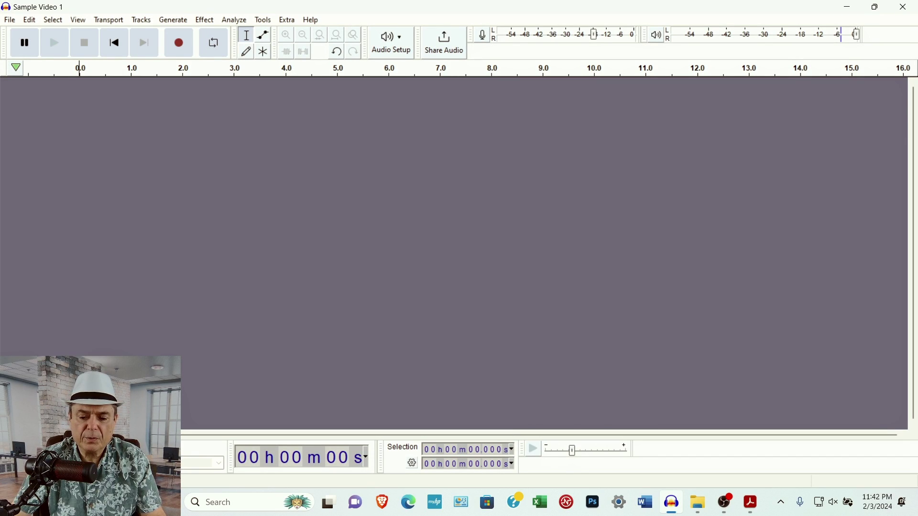
# - Import the new recording's two audio streams into the empty Audacity project
pyautogui.moveTo(765, 356); pyautogui.dragTo(454, 298)
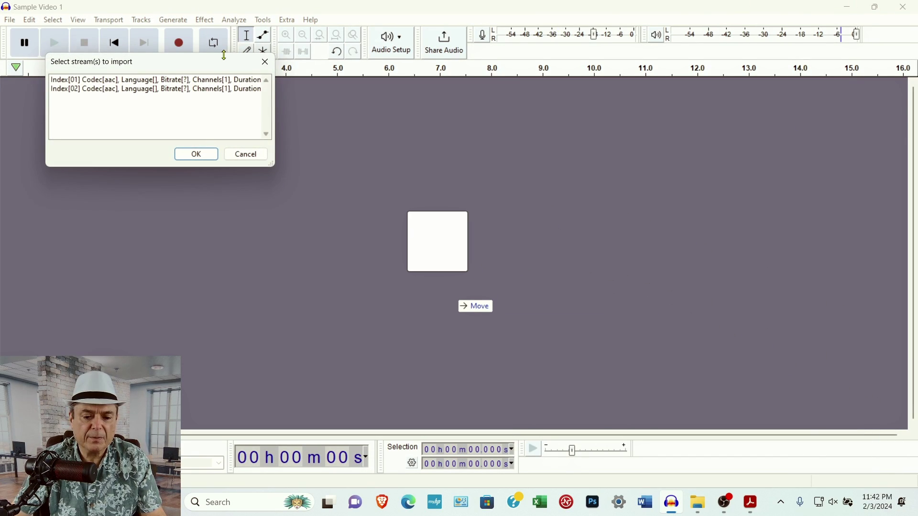
pyautogui.moveTo(231, 68); pyautogui.dragTo(745, 175)
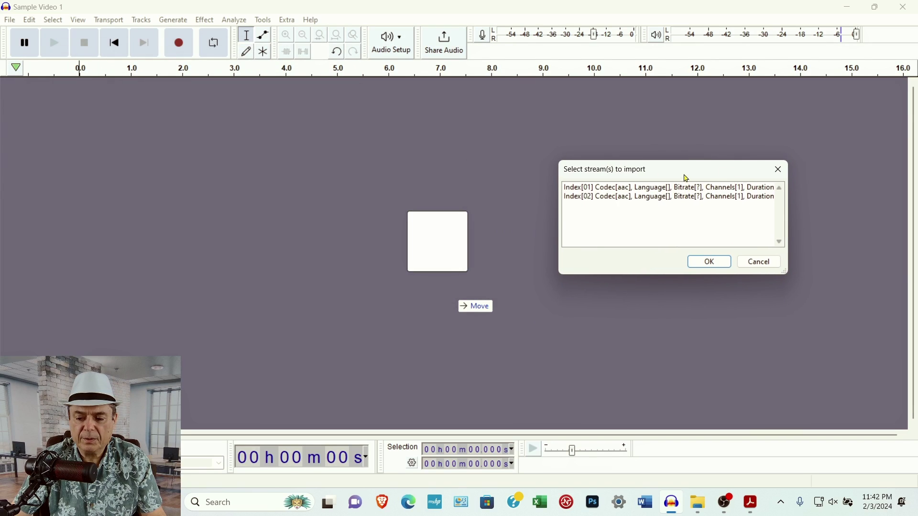
pyautogui.moveTo(687, 178); pyautogui.dragTo(592, 171)
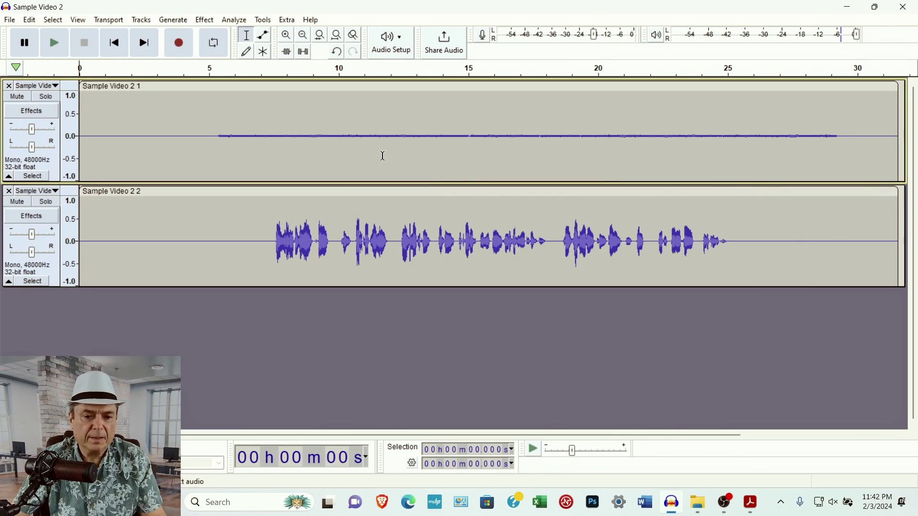
# - Mute the second track and play the first track alone from 5.3 s
pyautogui.click(210, 133)
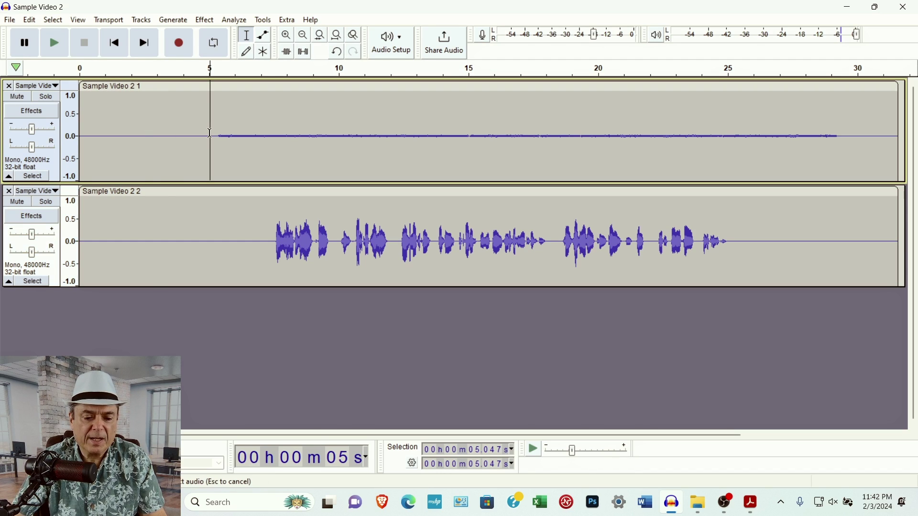
pyautogui.moveTo(212, 133); pyautogui.dragTo(409, 147)
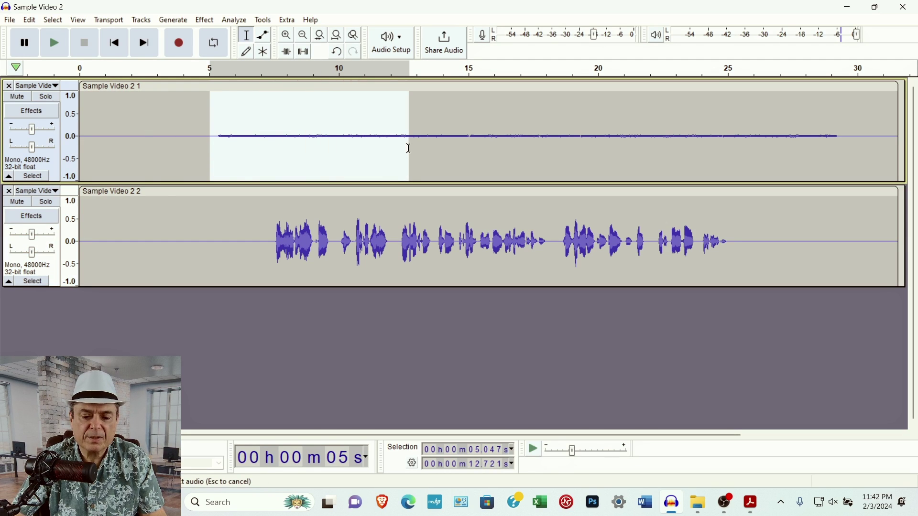
pyautogui.click(215, 137)
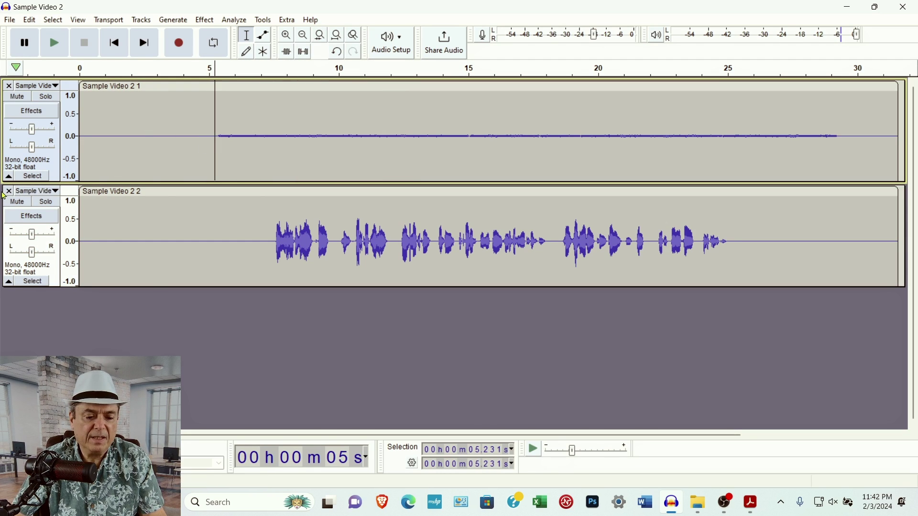
pyautogui.click(18, 203)
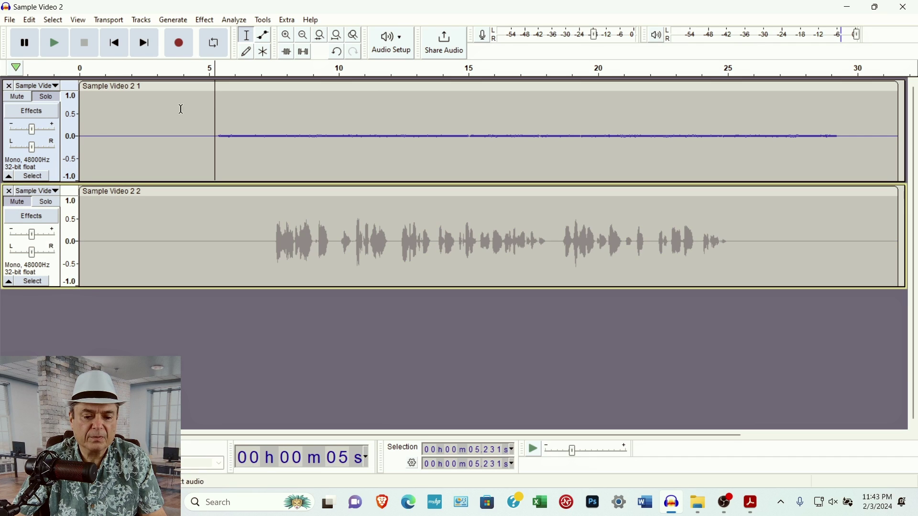
pyautogui.click(258, 133)
pyautogui.click(218, 126)
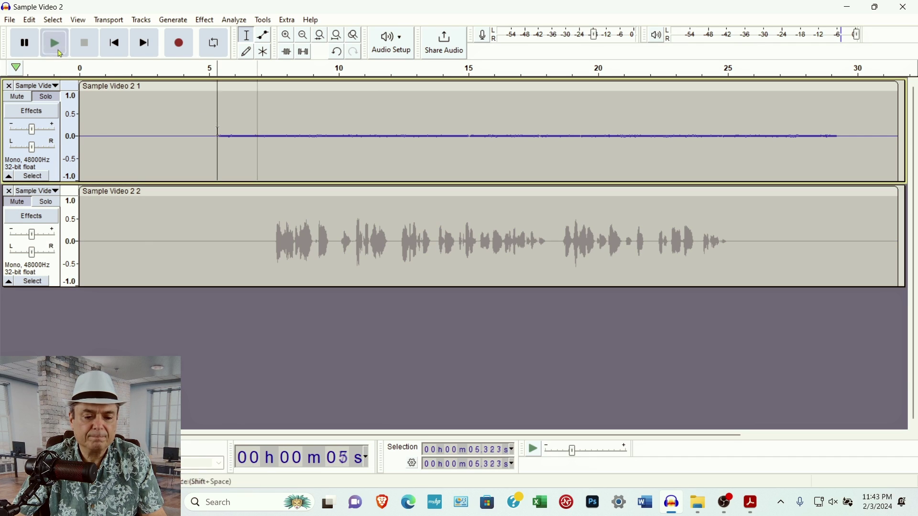
pyautogui.click(55, 44)
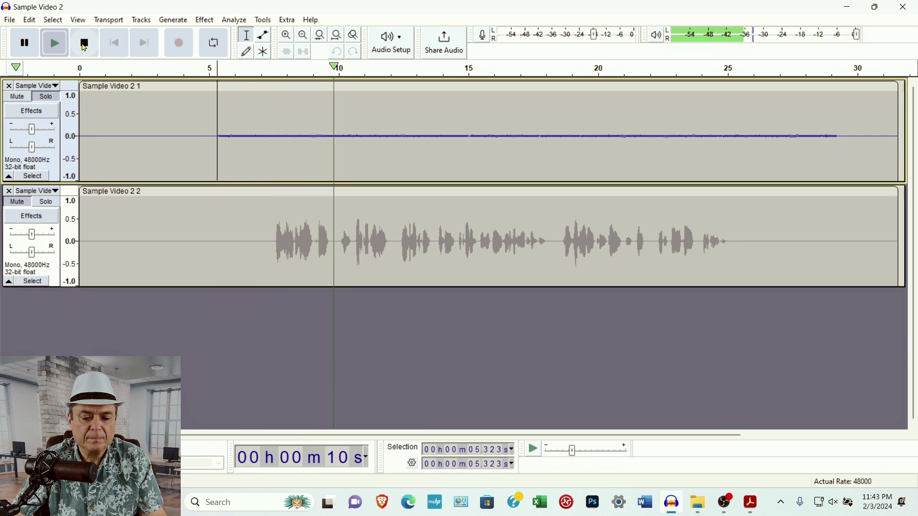
pyautogui.click(84, 44)
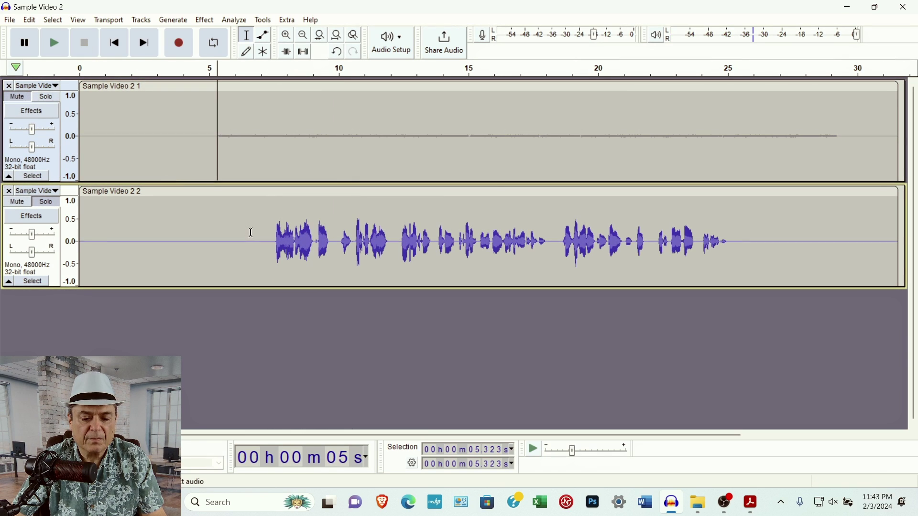
# - Play the second track from 6.6 s, then unmute the first track
pyautogui.click(252, 233)
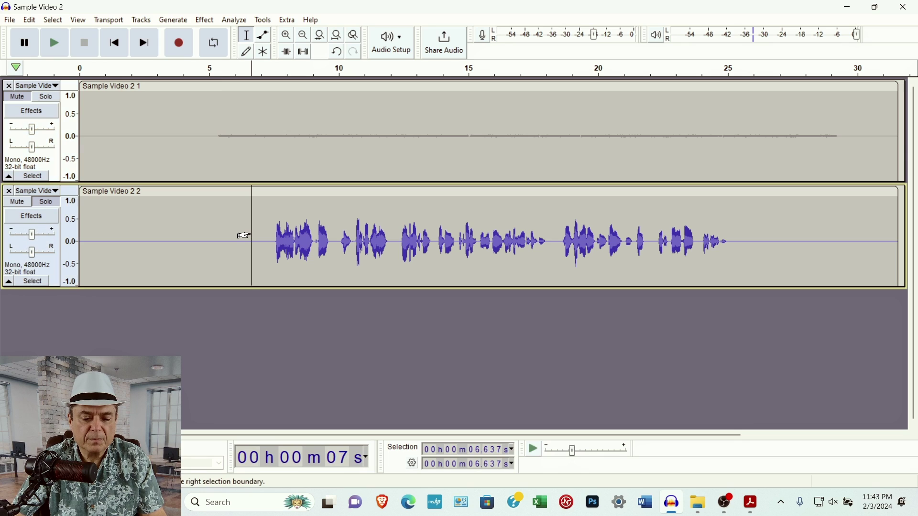
pyautogui.click(57, 51)
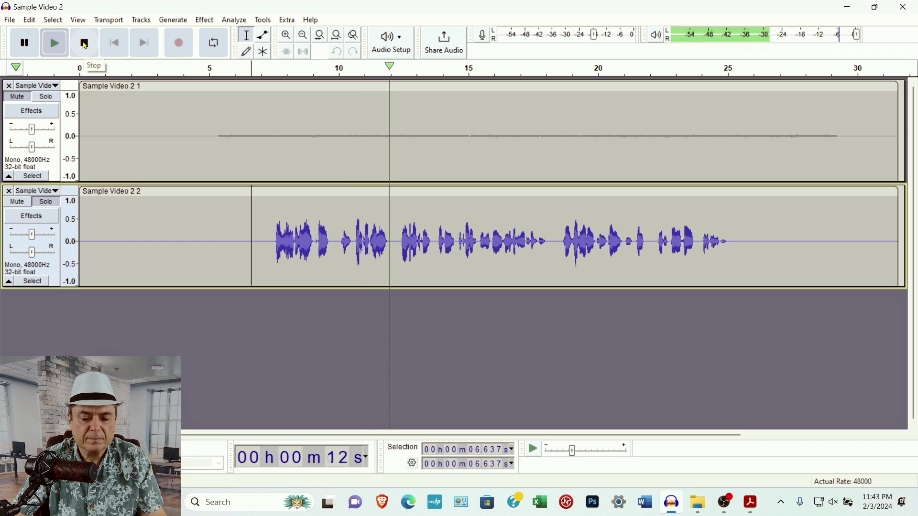
pyautogui.click(85, 44)
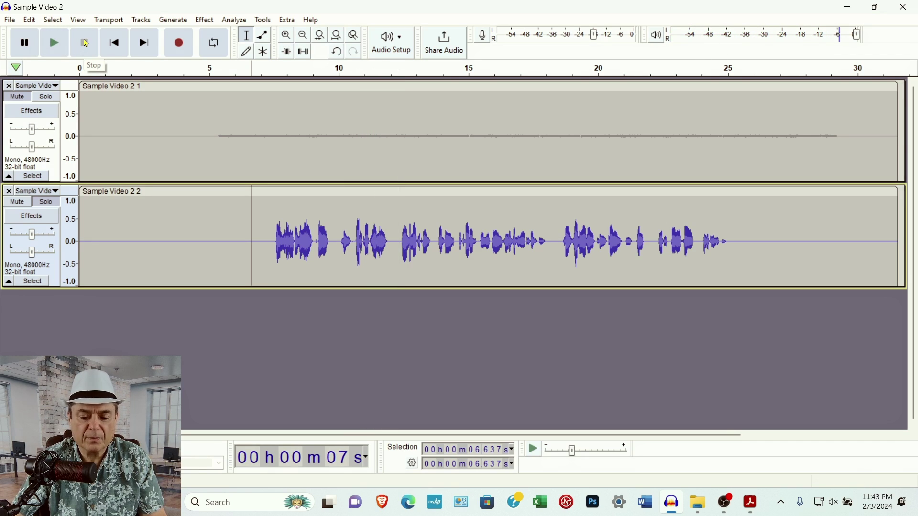
pyautogui.click(20, 99)
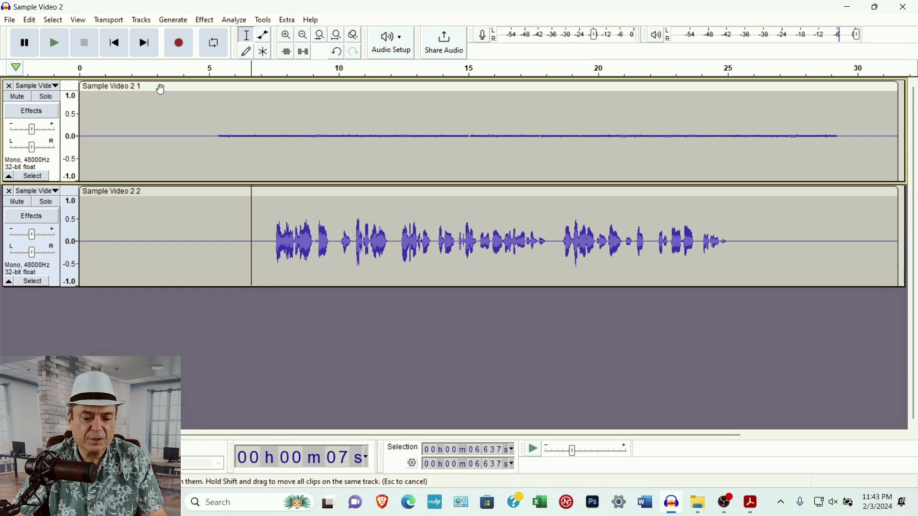
# - Amplify the whole Sample Video 2 1 clip by 12 dB
pyautogui.click(161, 90)
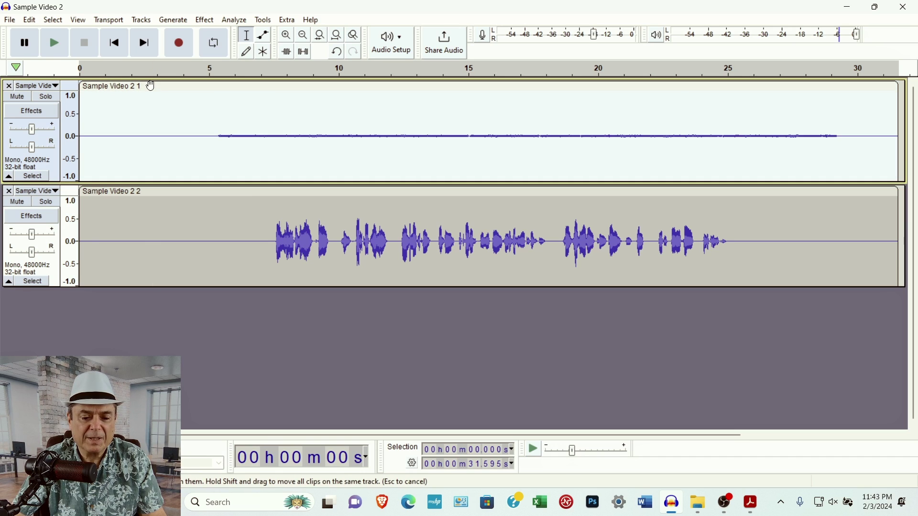
pyautogui.click(201, 21)
pyautogui.moveTo(268, 89)
pyautogui.click(381, 93)
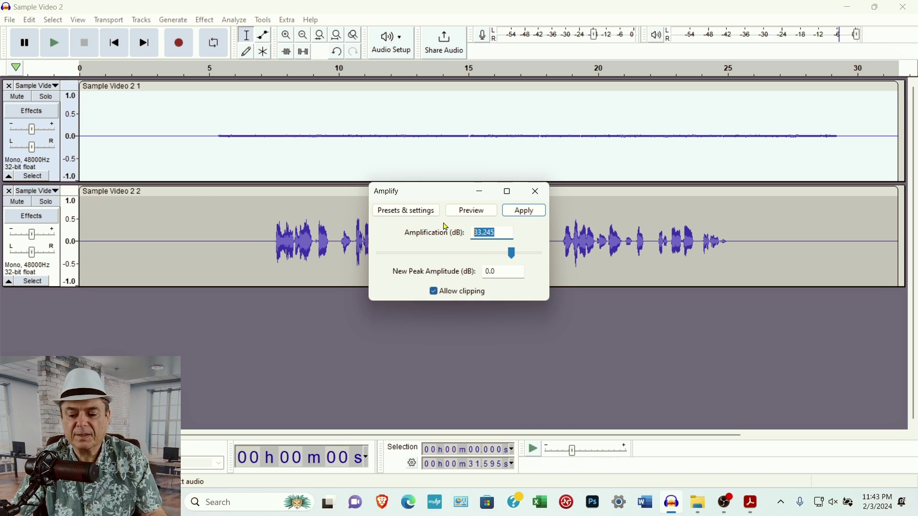
pyautogui.write('12')
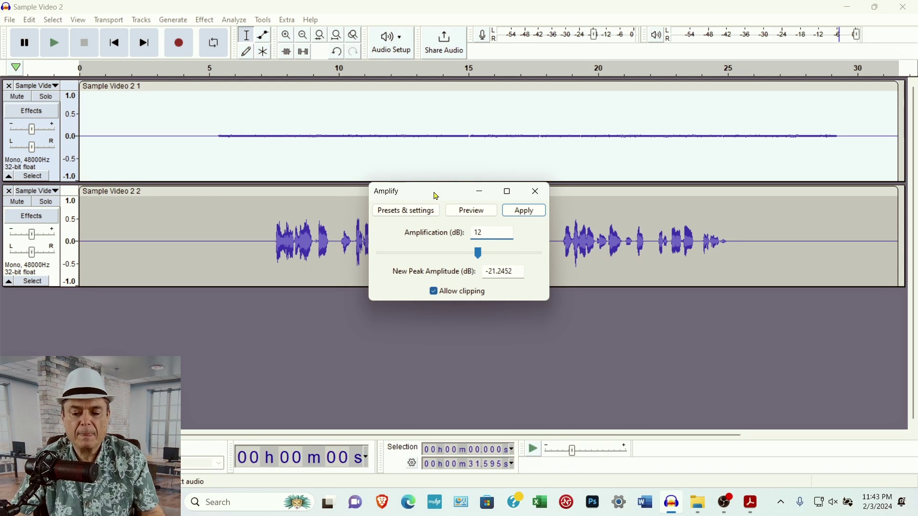
pyautogui.moveTo(432, 193); pyautogui.dragTo(102, 232)
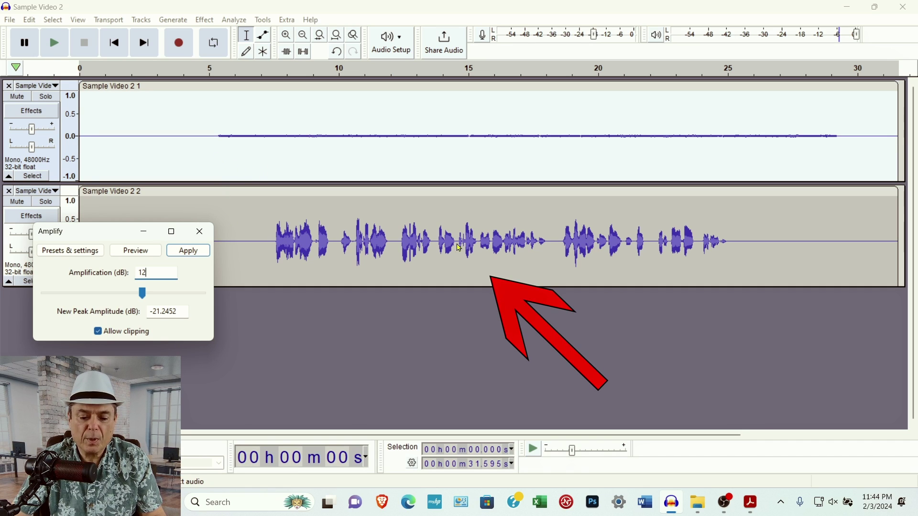
pyautogui.click(197, 254)
# - Repeat the 12 dB Amplify on the first track twice more
pyautogui.click(205, 19)
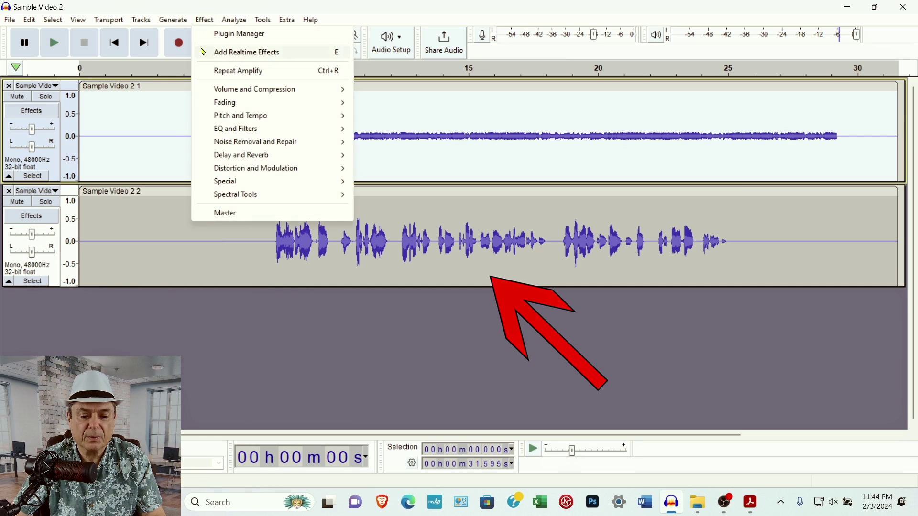
pyautogui.click(218, 72)
pyautogui.click(205, 20)
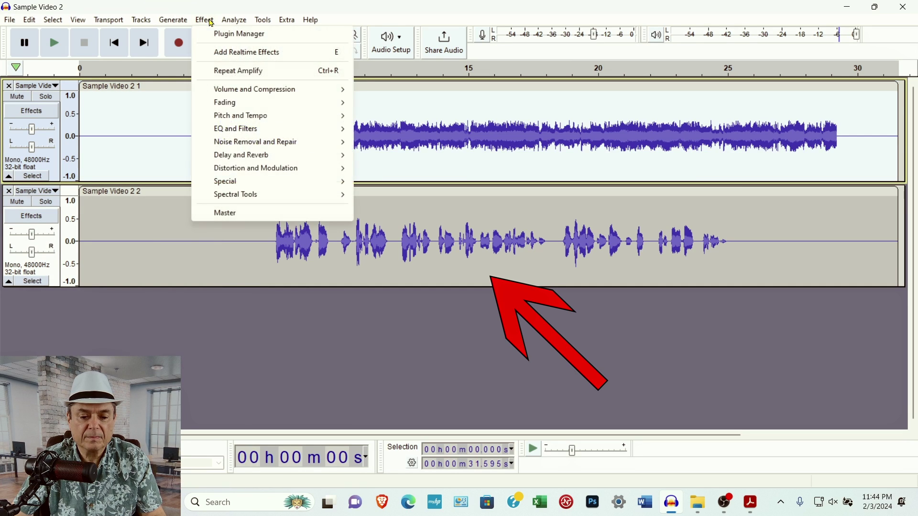
pyautogui.click(216, 72)
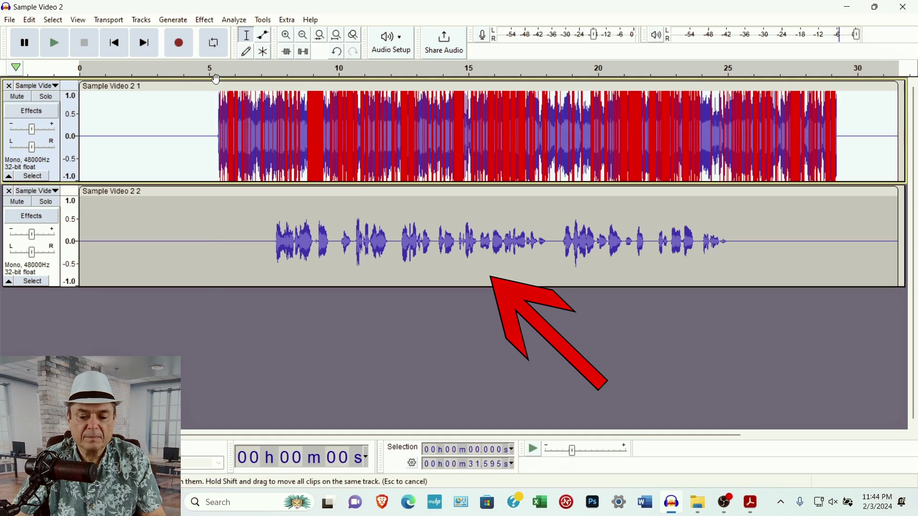